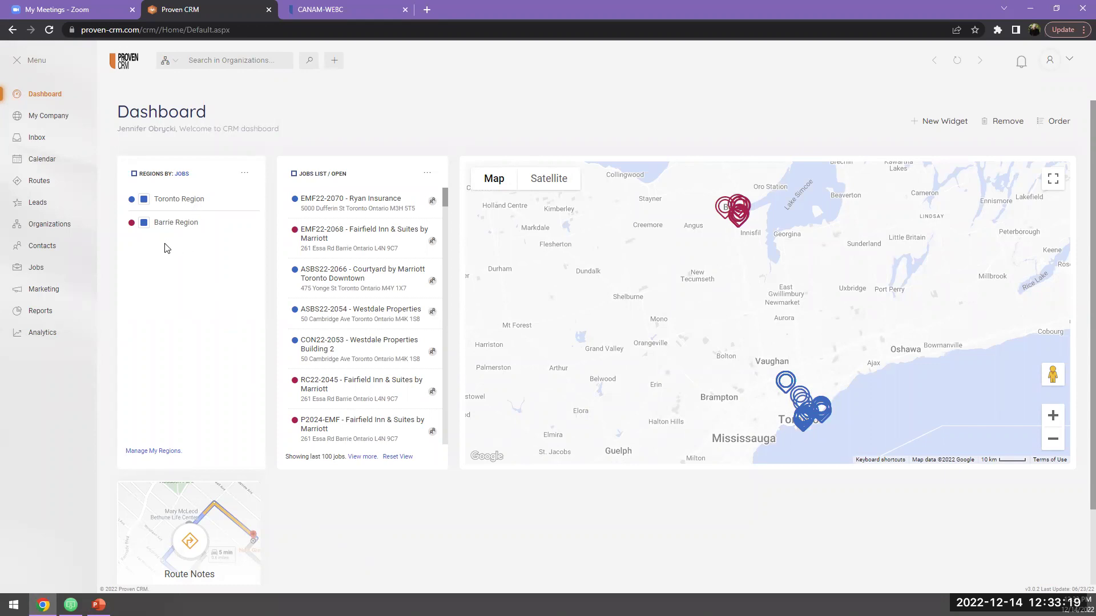
Step: Create a new route from the Routes section and open its contact selection list
left_click(40, 182)
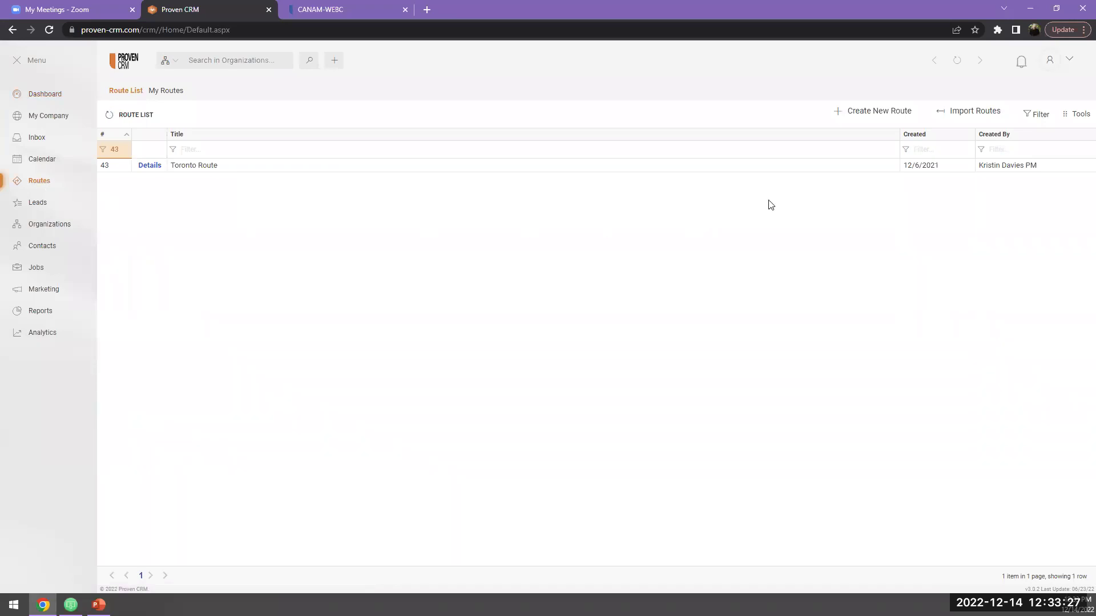
left_click(879, 112)
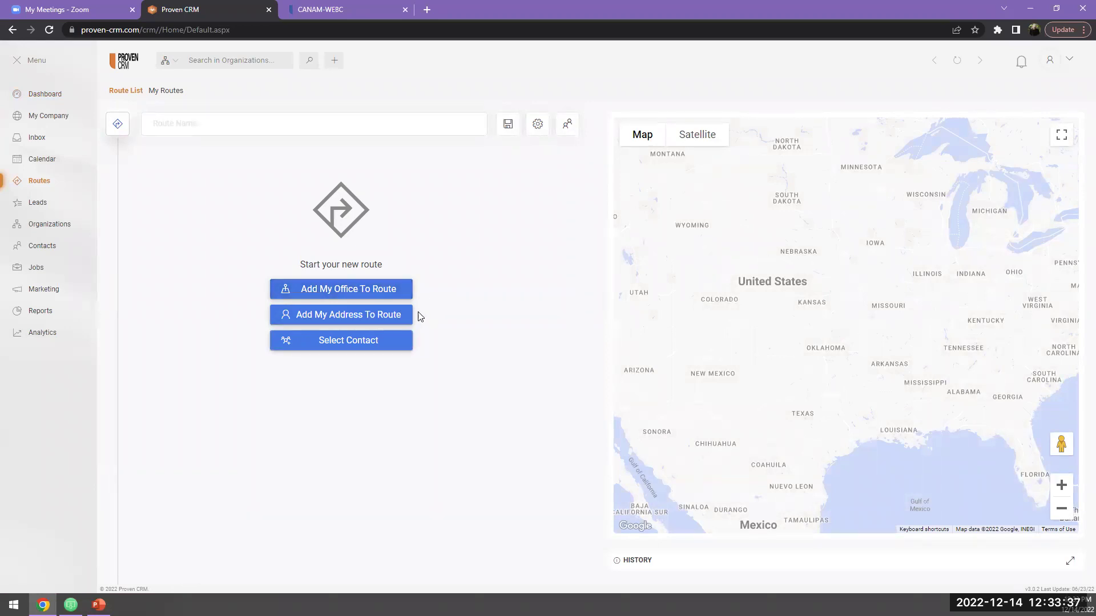
left_click(374, 341)
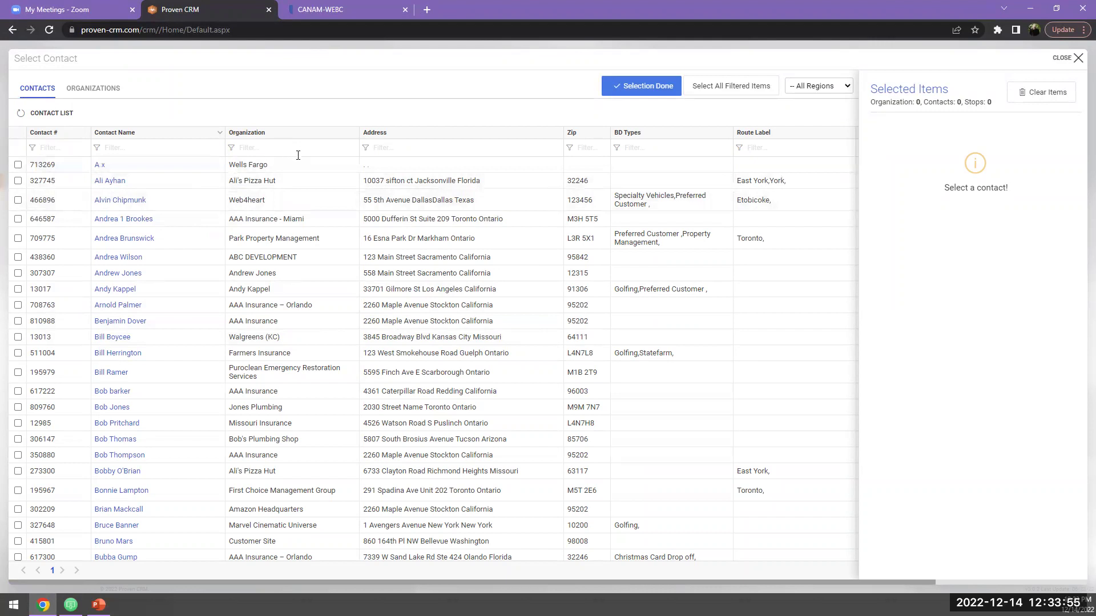
Step: Limit the contact list to Toronto Region and filter the BD Types column by "Golf"
left_click(848, 87)
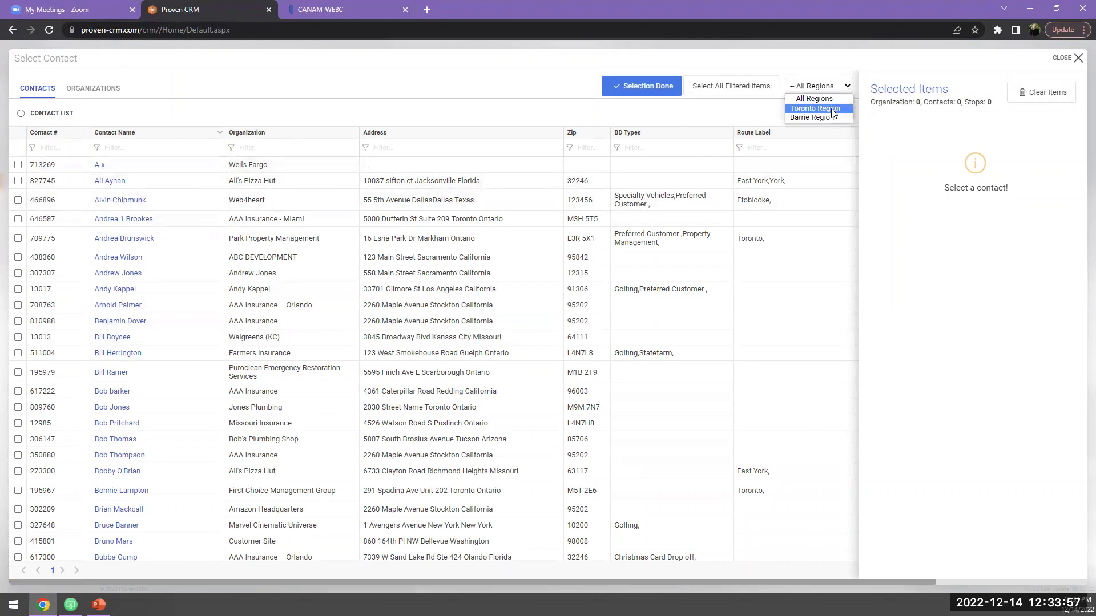
left_click(833, 108)
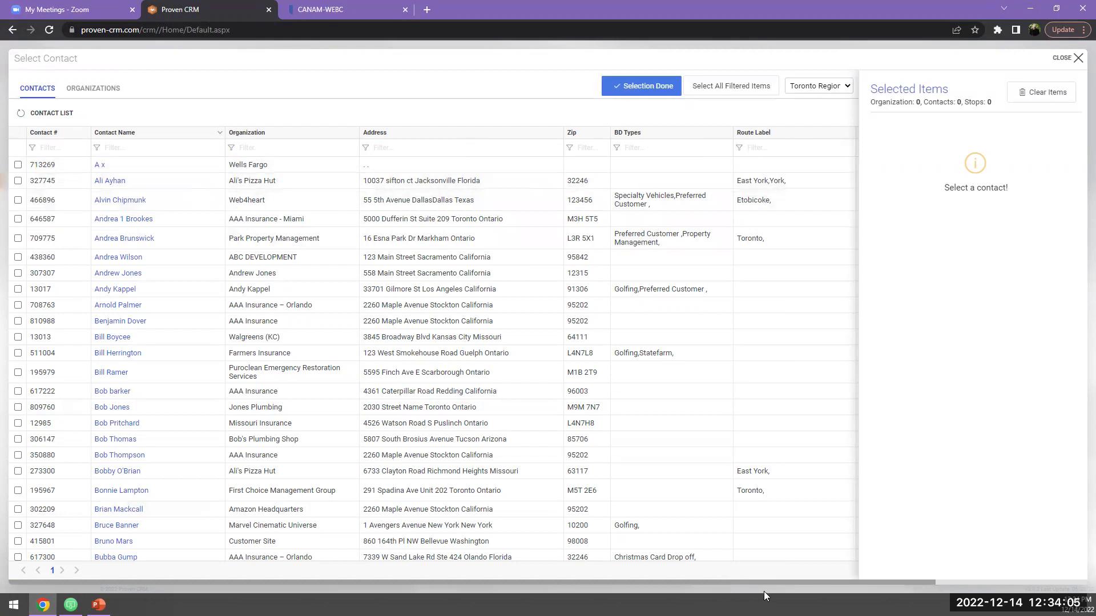
left_click_drag(775, 582, 930, 584)
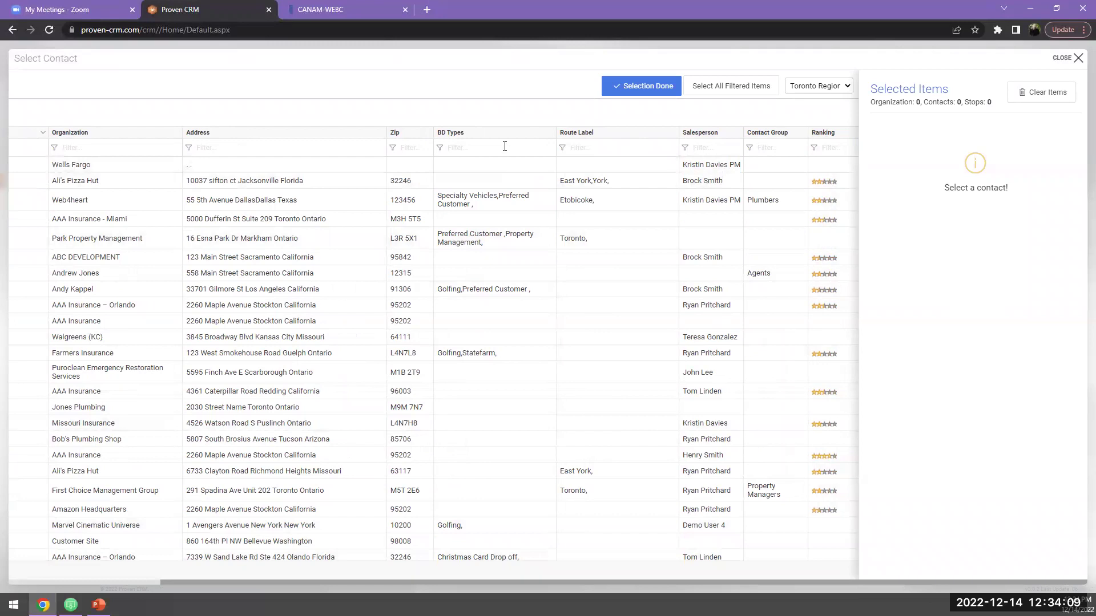
left_click(482, 149)
type("Golff")
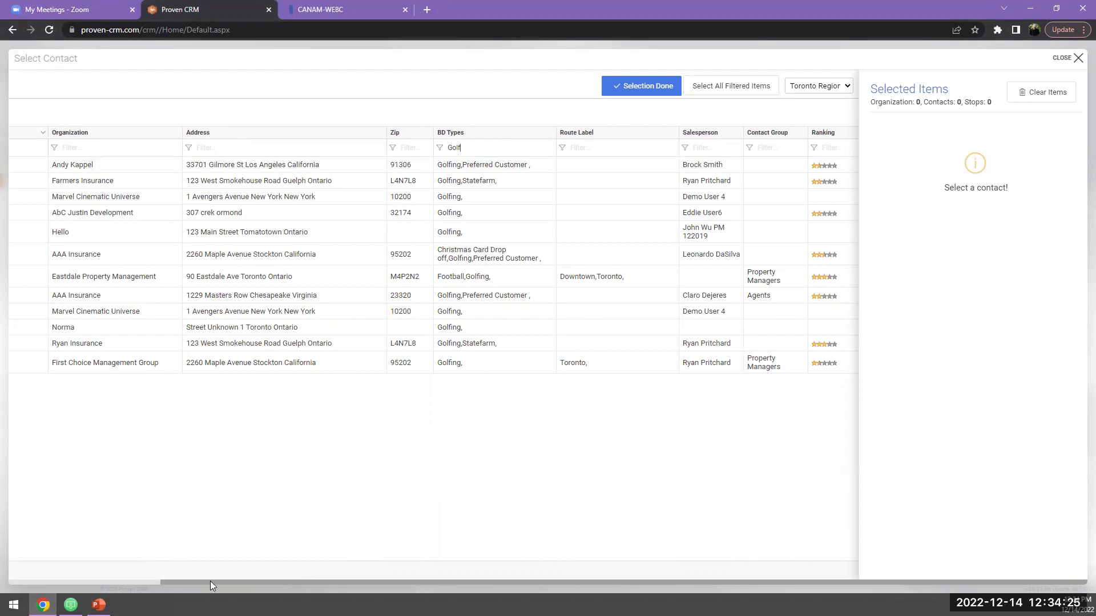
Step: Select all filtered contacts and add them to the new route as stops
left_click_drag(180, 580, 23, 581)
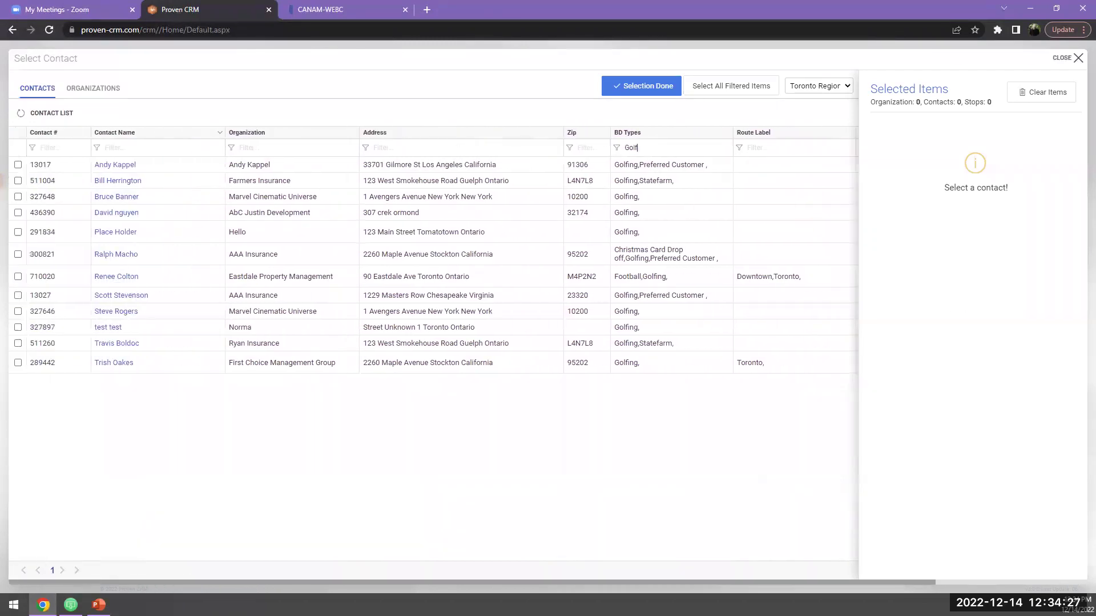
left_click(729, 87)
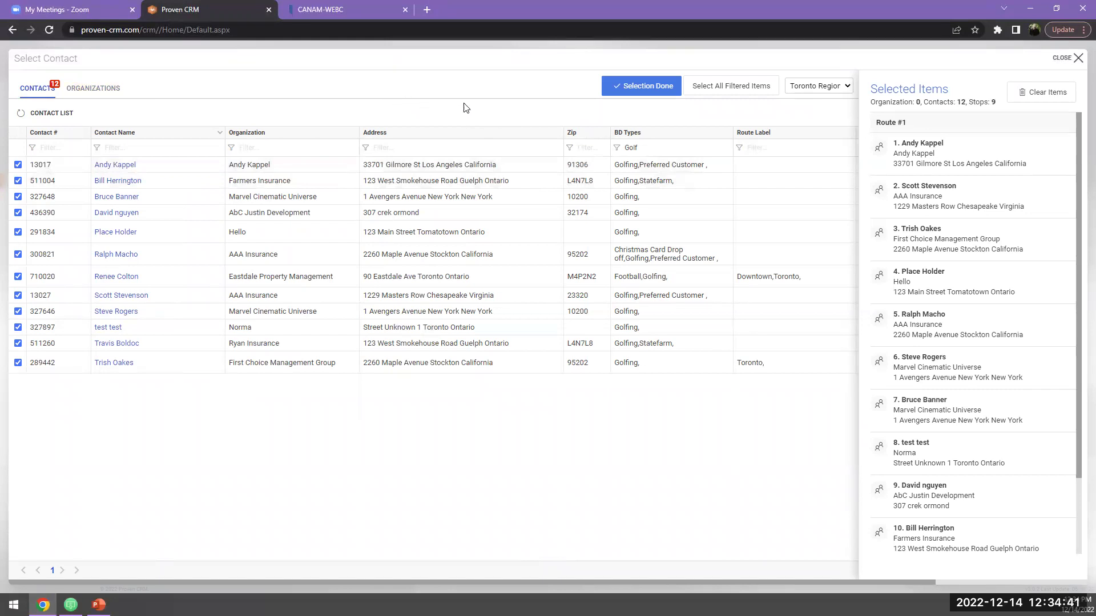
left_click(627, 89)
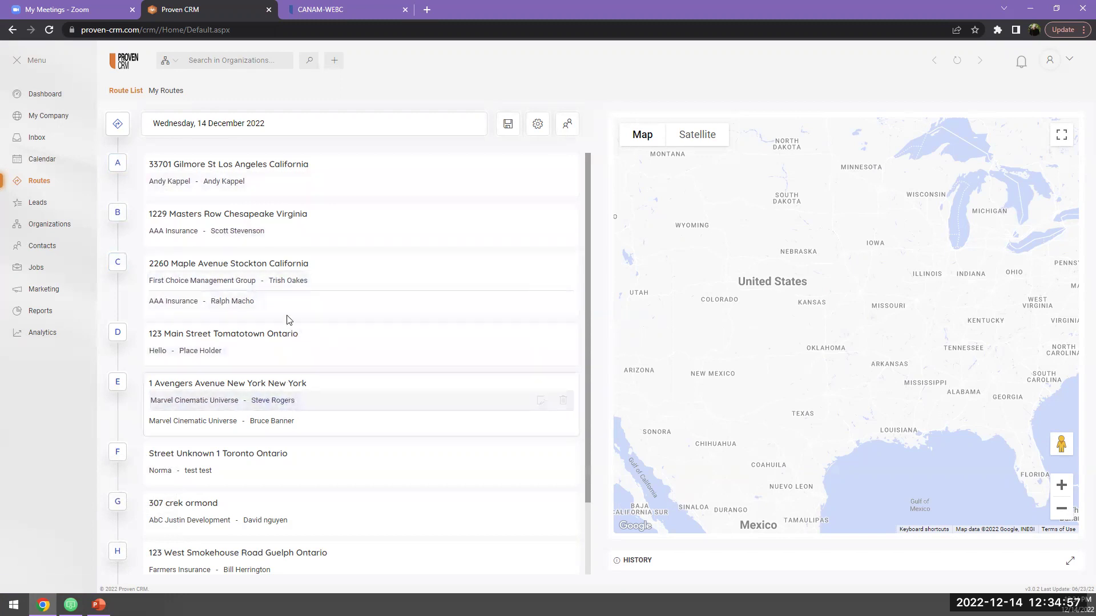
Step: Move the Los Angeles stop below the Chesapeake, Virginia stop and check its contact and organization notes
mouse_move(388, 177)
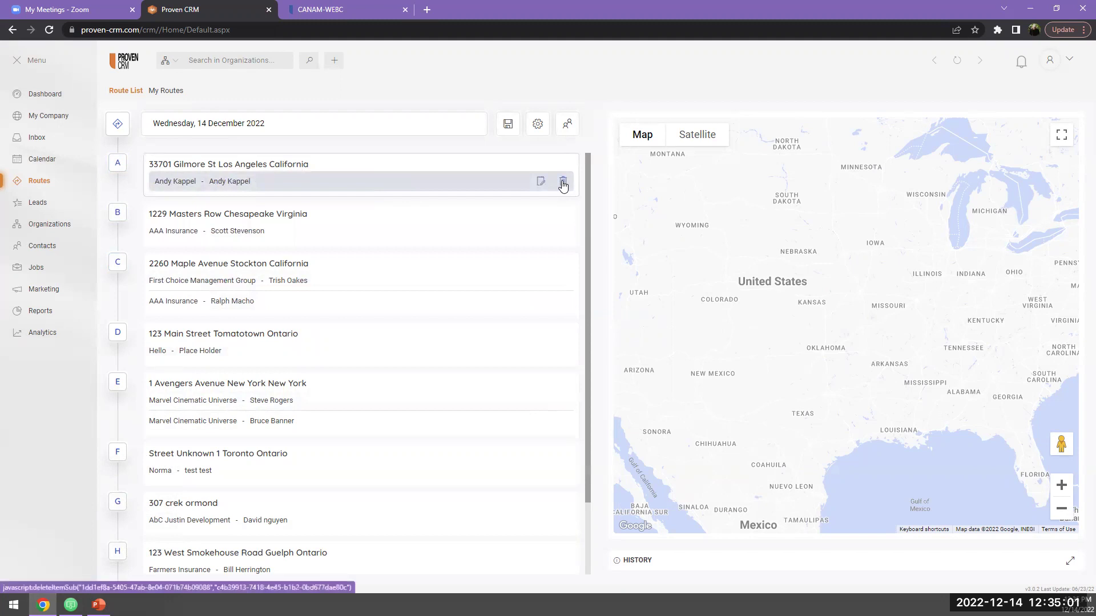
left_click_drag(500, 167, 525, 239)
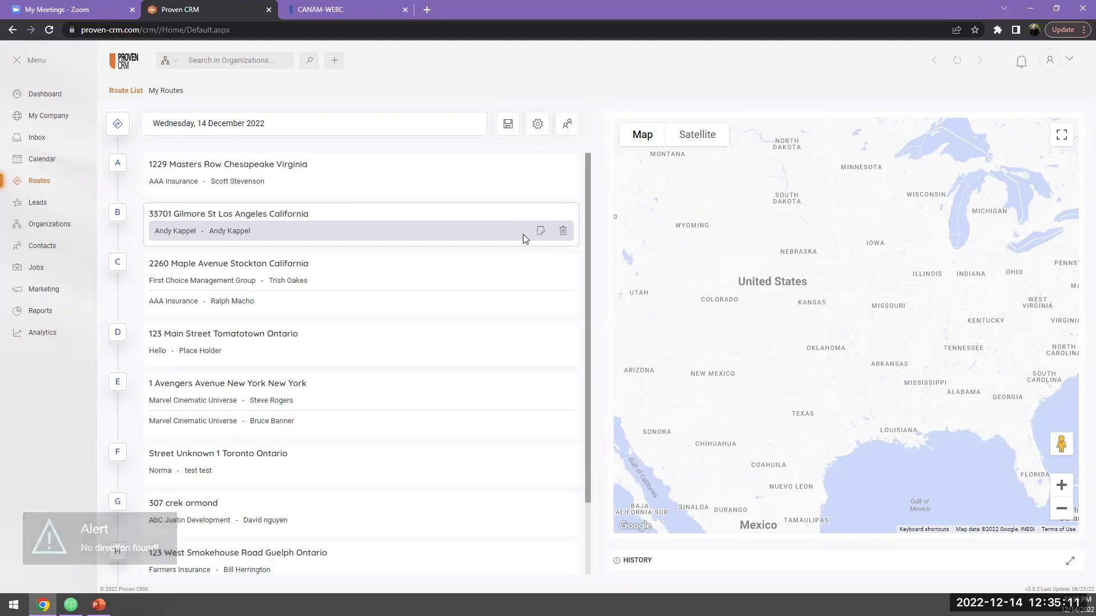
left_click(540, 233)
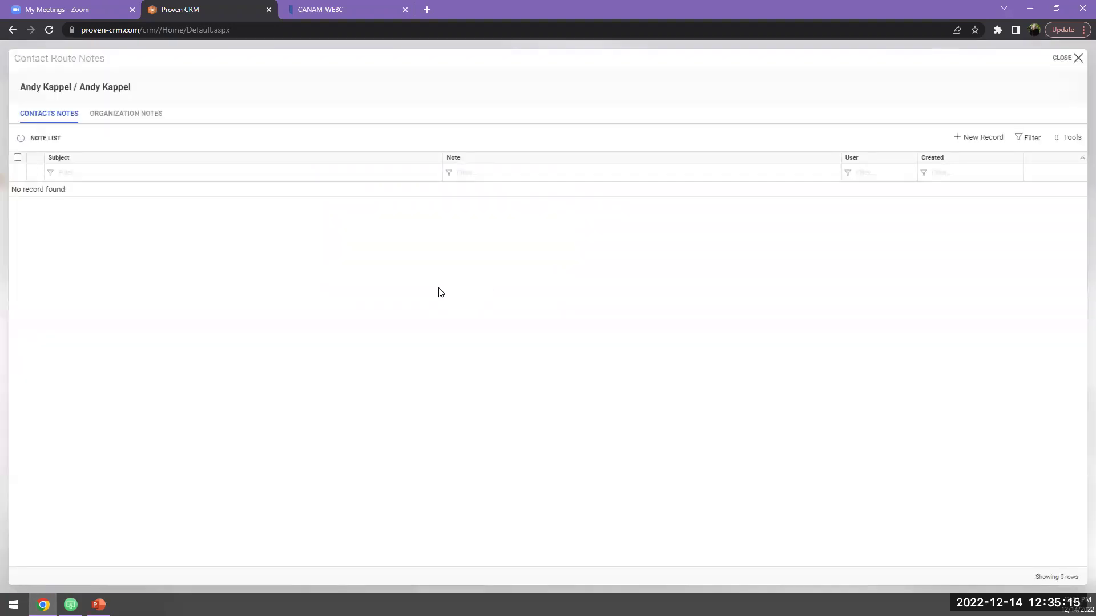
left_click(131, 118)
left_click(66, 115)
left_click(1072, 64)
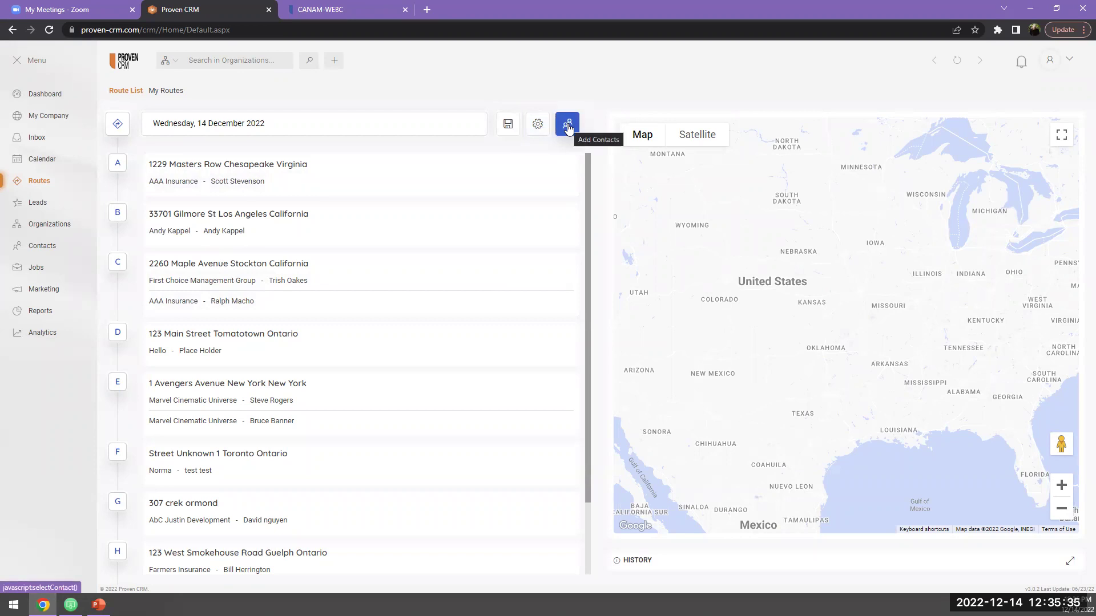
Step: Open the route settings for the new route and close the AirDroid Cast window covering them
left_click(537, 124)
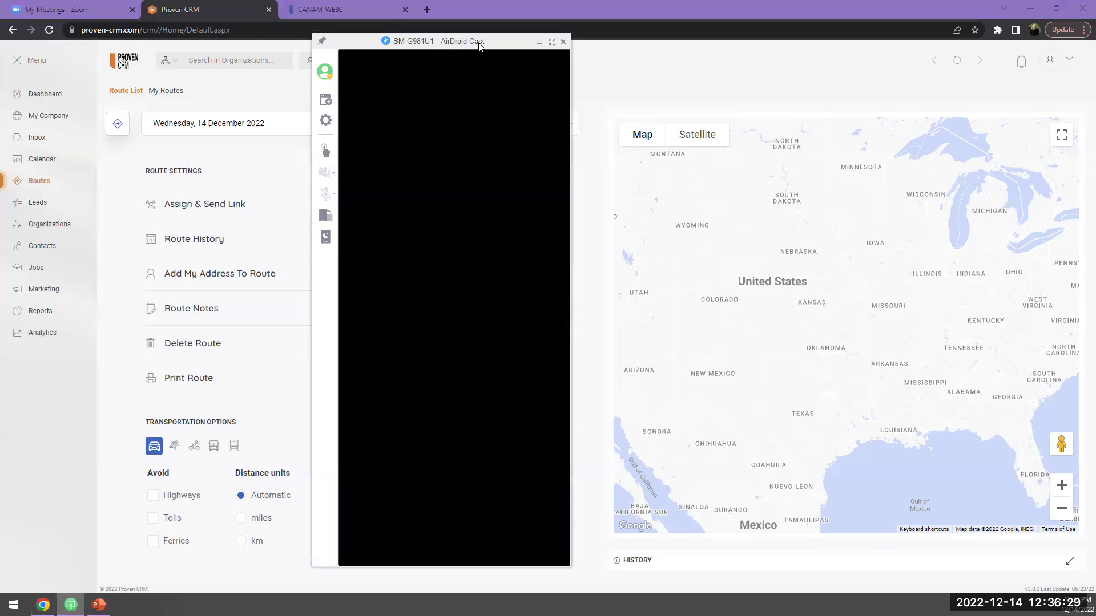
left_click(562, 42)
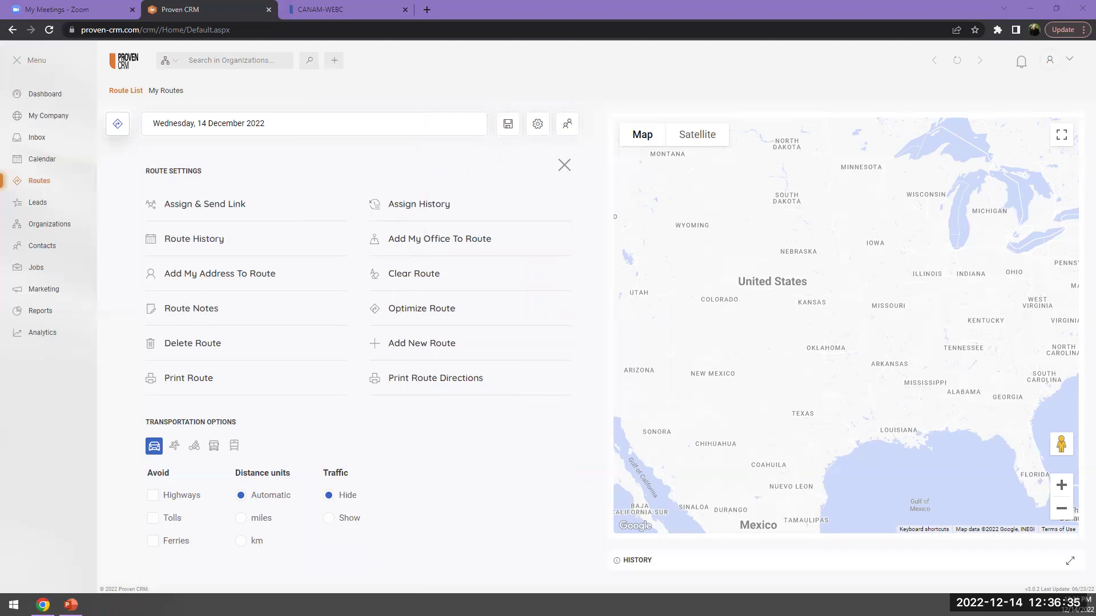
Step: Switch to the AirDroid Cast phone mirror to view the mobile dashboard and return to the CRM in the browser
key("alt+Tab")
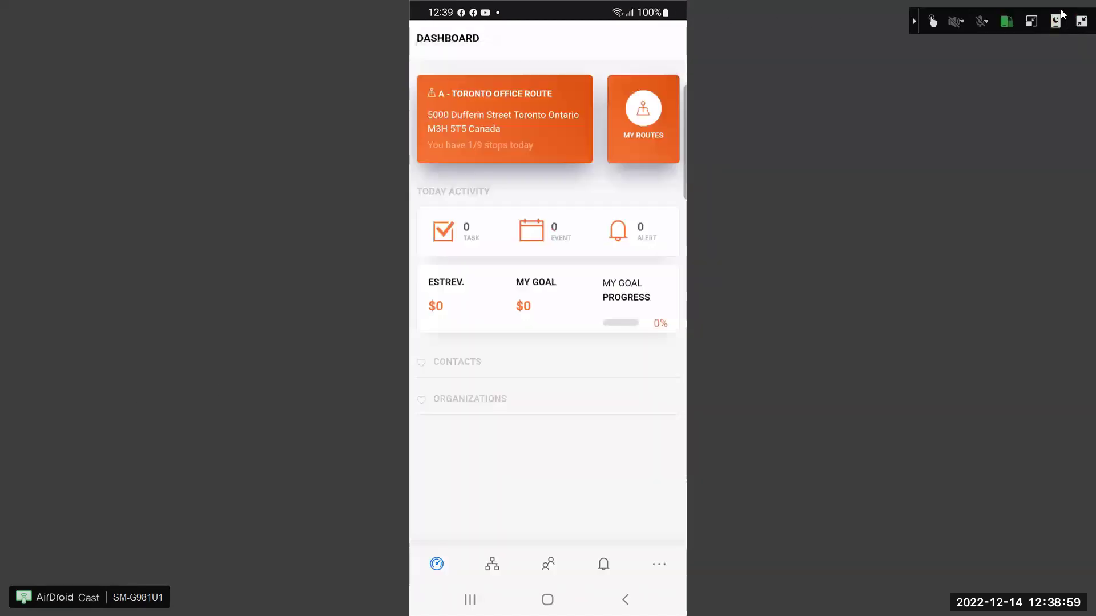
left_click(1081, 21)
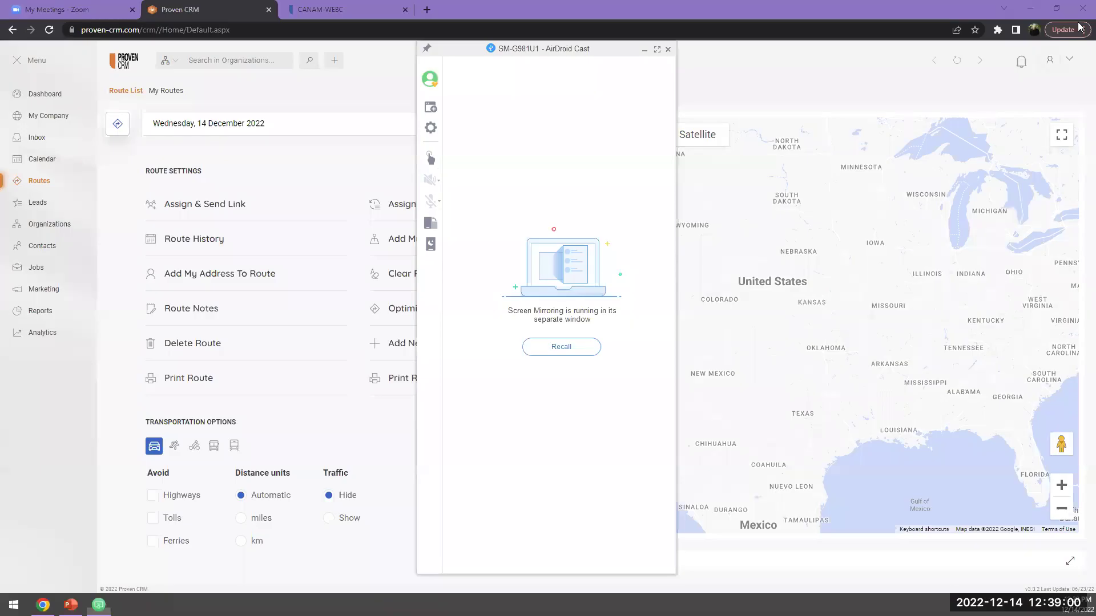
left_click(641, 50)
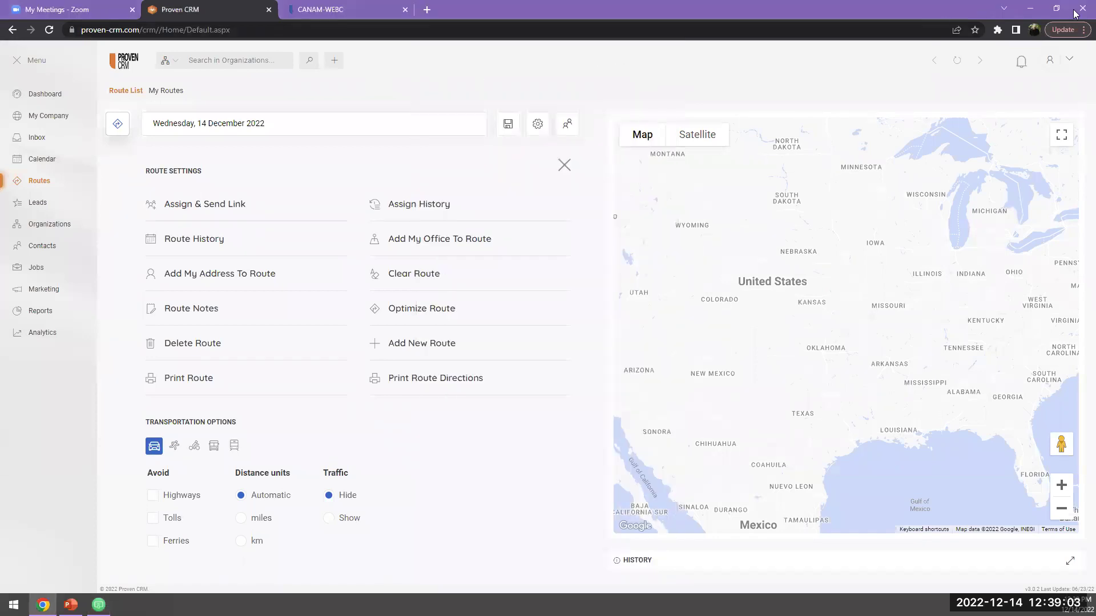
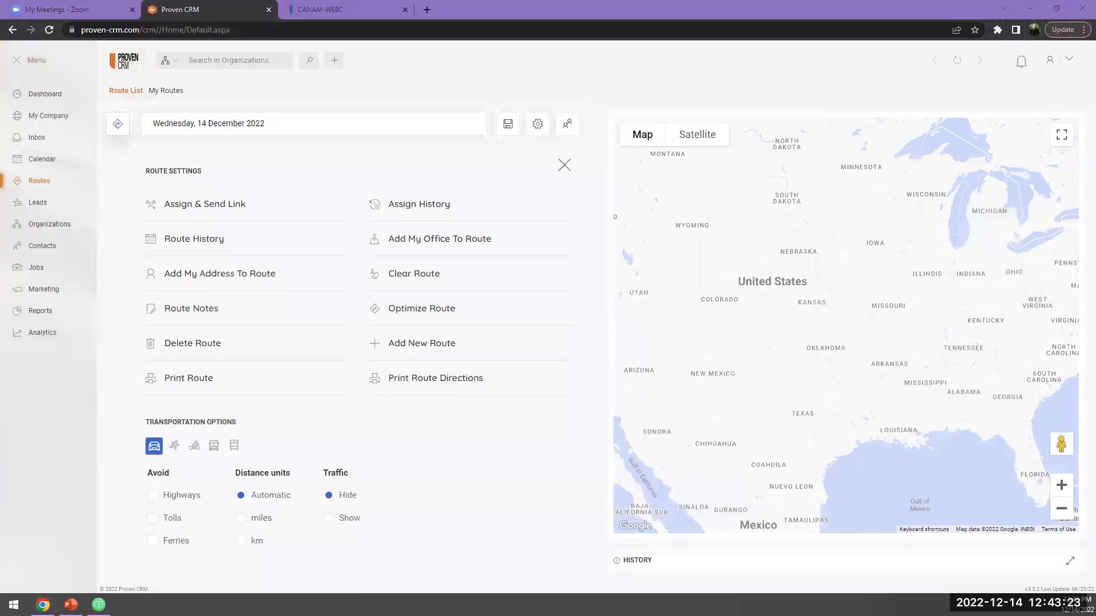
Step: Switch to AirDroid Cast in full screen and open the Toronto Office route from the mobile dashboard
left_click(99, 605)
left_click(657, 50)
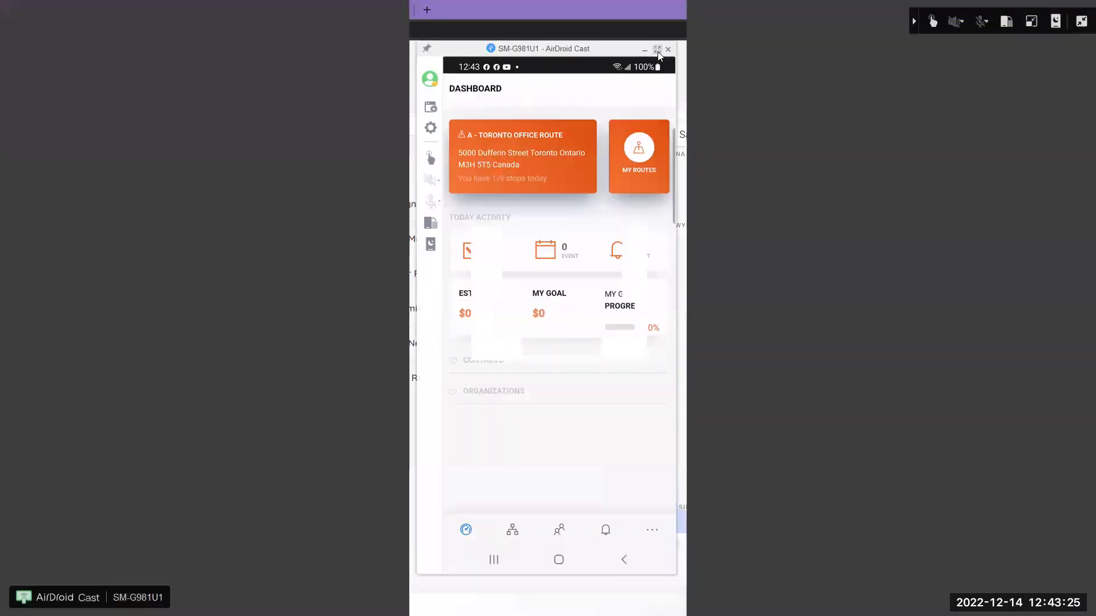
left_click(638, 136)
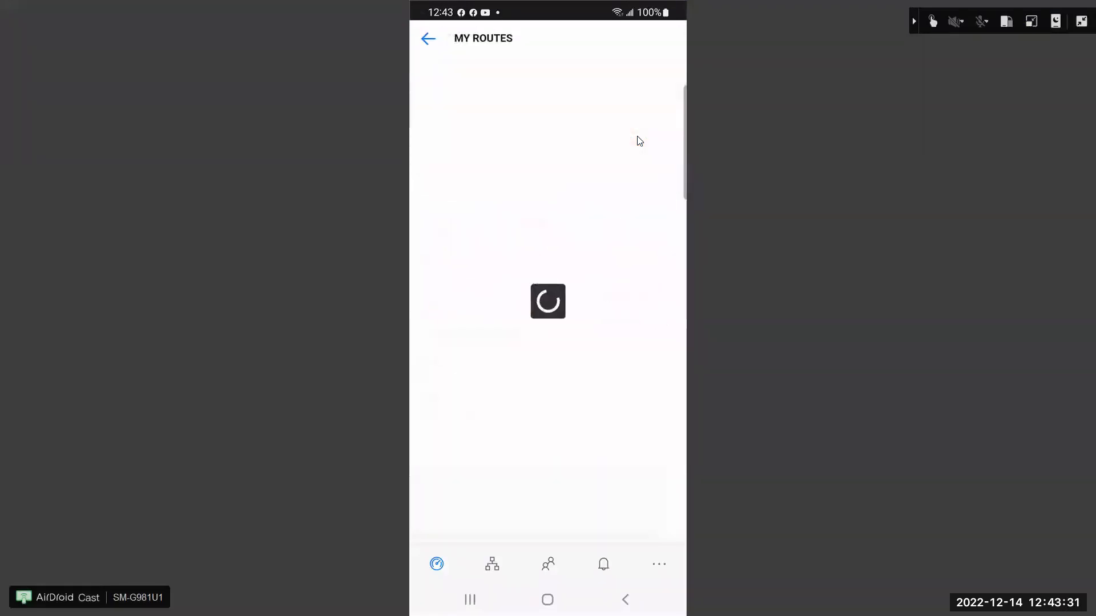
left_click(638, 140)
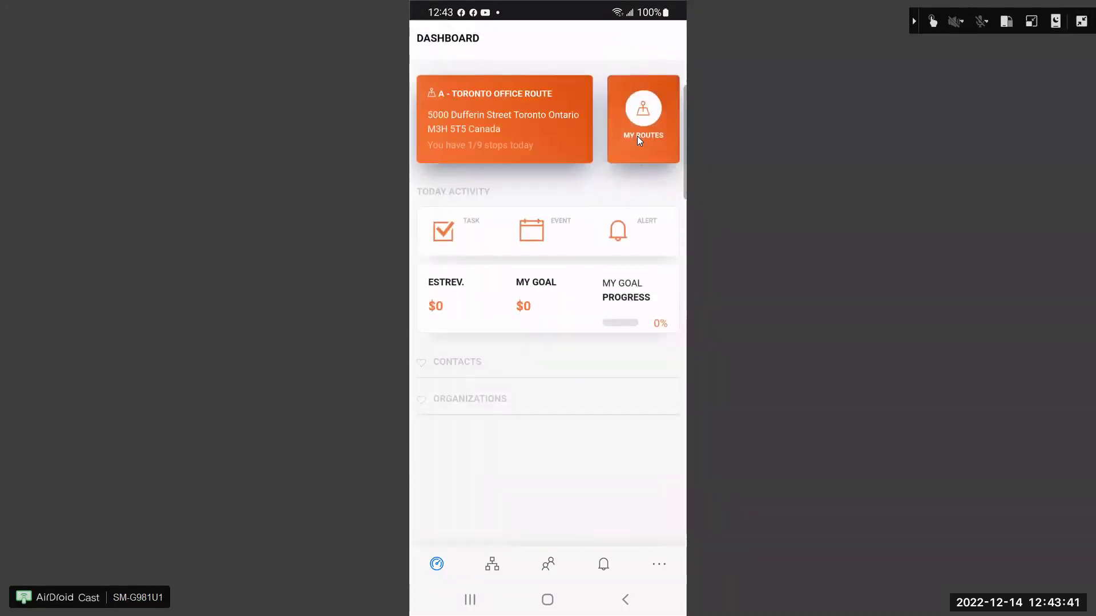
left_click(637, 136)
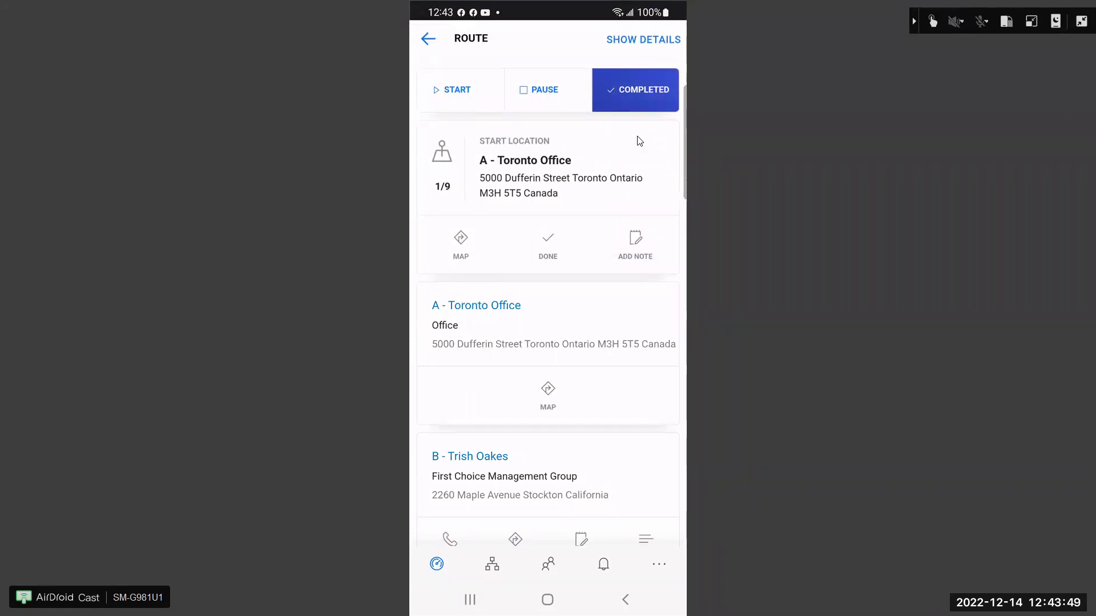
Step: Examine the expense entry form and expense list of First Choice Management Group in the mobile app
scroll(639, 141, "down", 3)
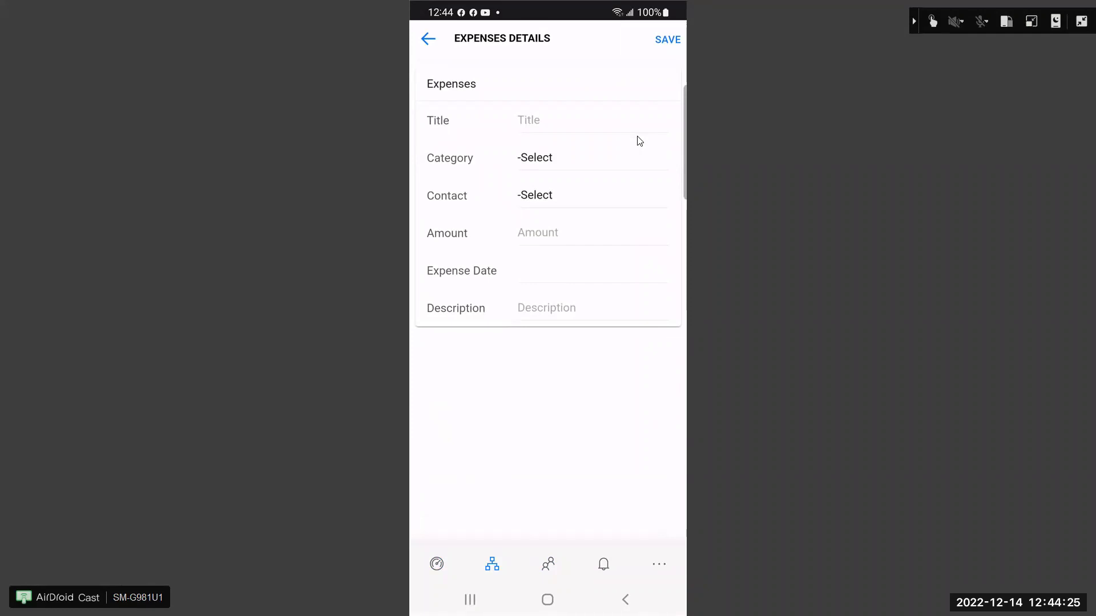
left_click(639, 141)
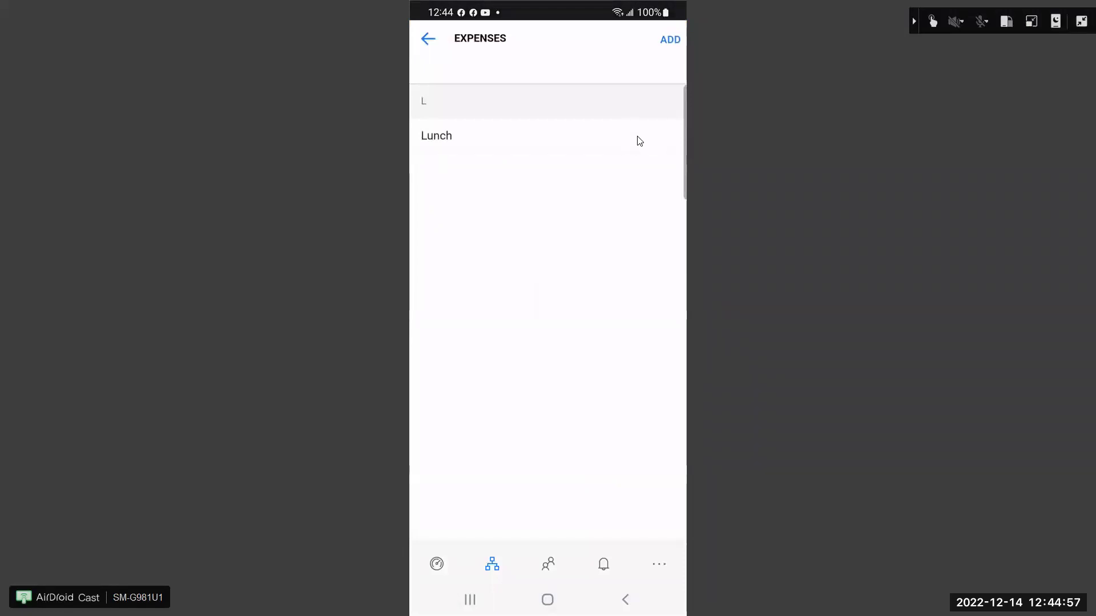
right_click(640, 141)
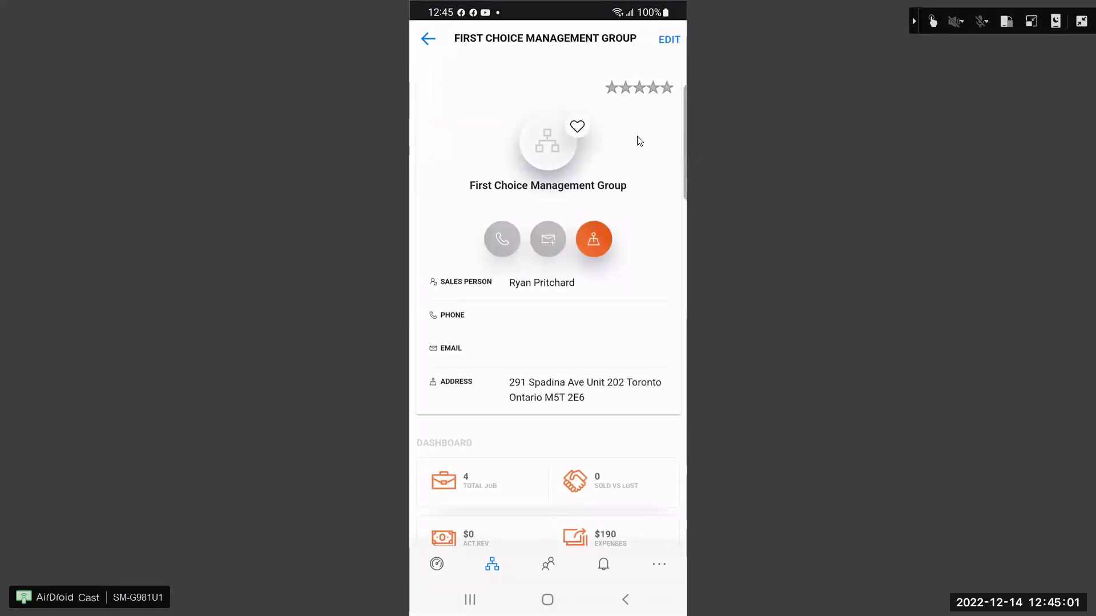
Step: Leave the full-screen phone mirror and minimize AirDroid Cast and the browser to show the Expense Report slide
left_click(1081, 22)
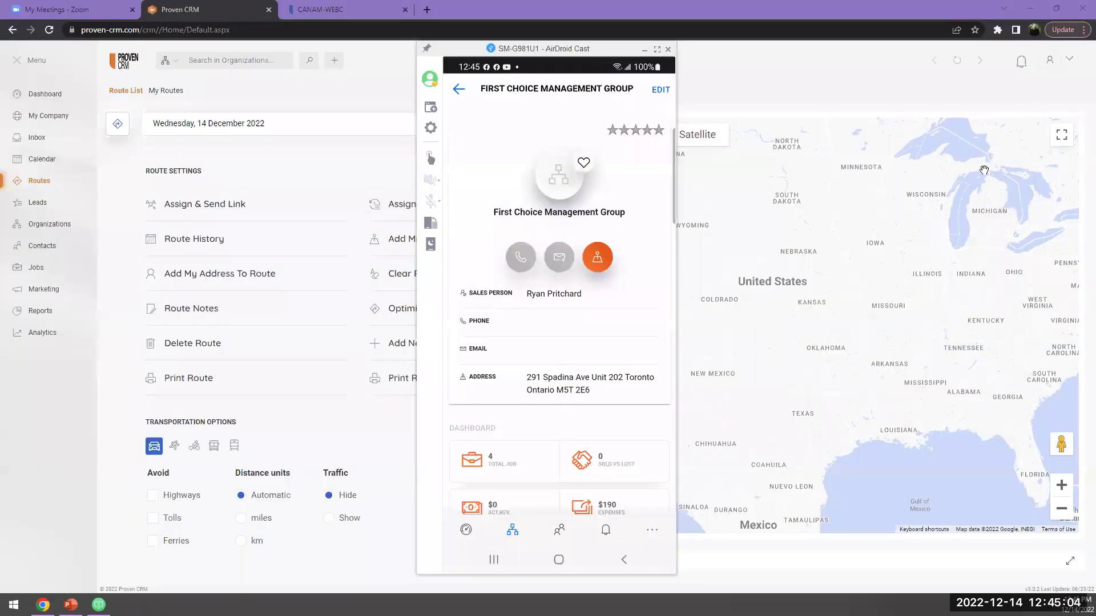
left_click(645, 50)
left_click(1030, 9)
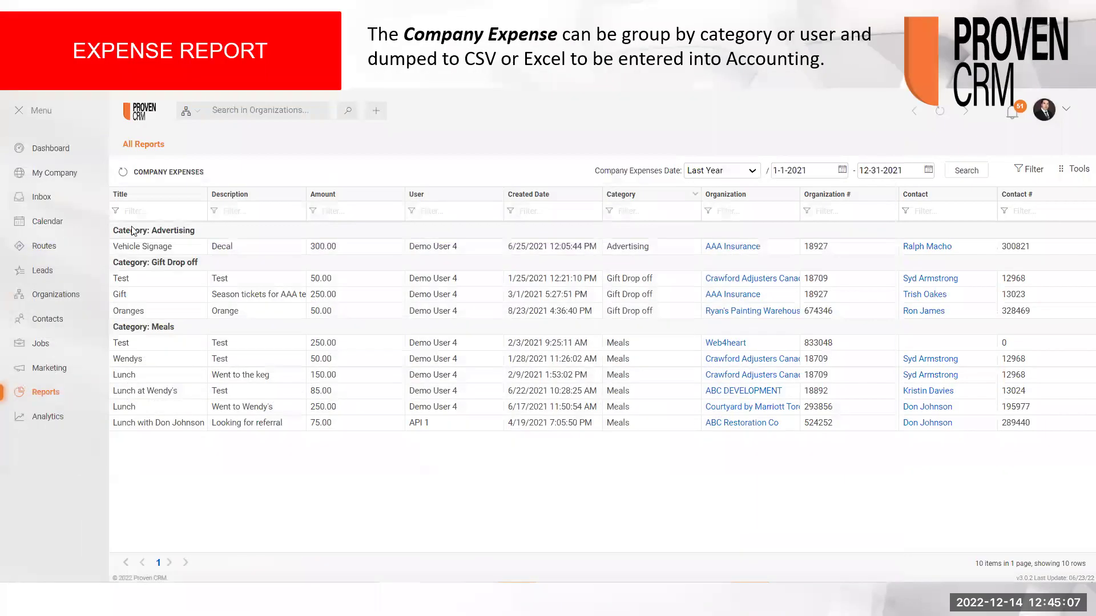